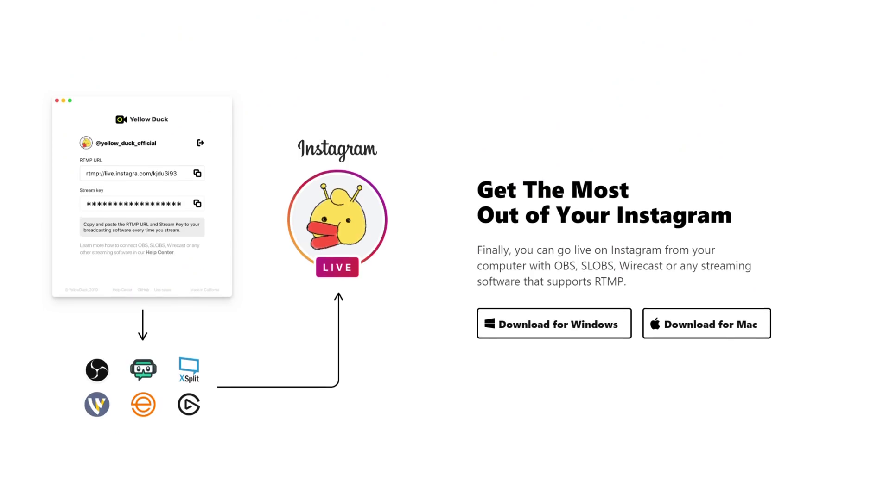
Scroll down the Yellow Duck page's pitch for going live on Instagram from a computer
{"action": "scroll", "coordinate": [445, 250], "scroll_direction": "down", "scroll_amount": 5}
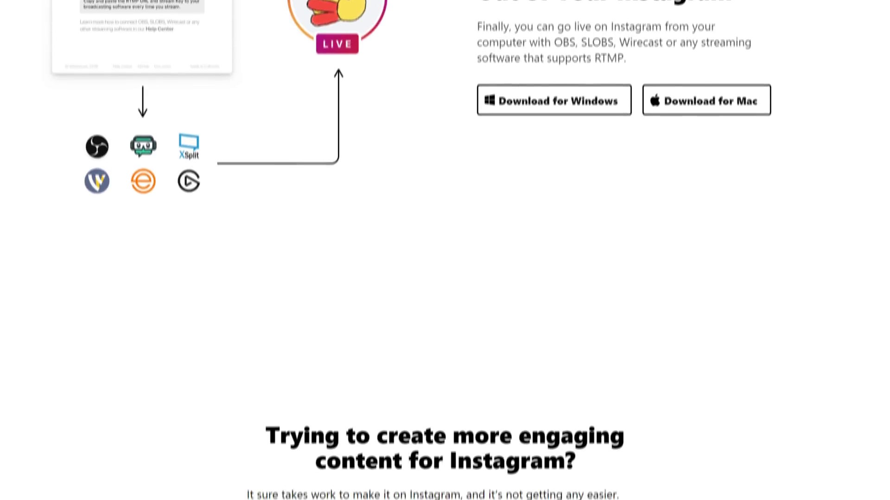
{"action": "scroll", "coordinate": [445, 251], "scroll_direction": "down", "scroll_amount": 7}
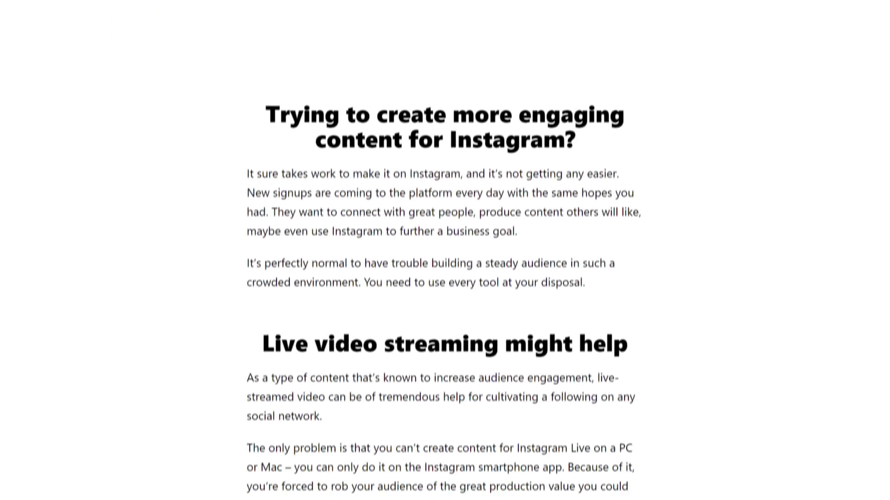
{"action": "scroll", "coordinate": [444, 250], "scroll_direction": "down", "scroll_amount": 2}
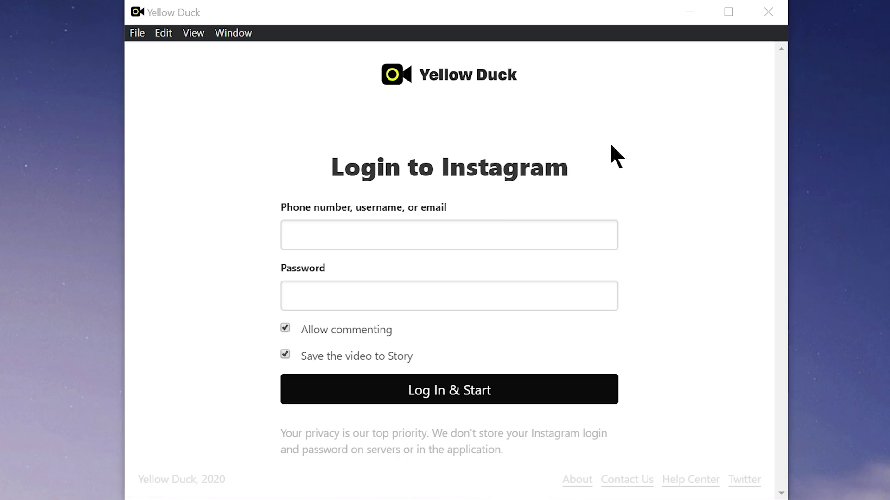
Enter the Instagram username and password in Yellow Duck, then choose Log In & Start
{"action": "left_click", "coordinate": [392, 245]}
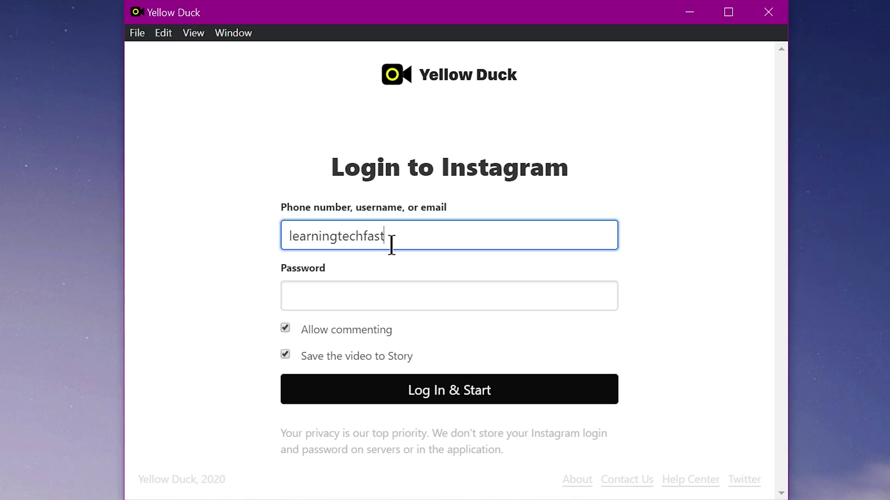
{"action": "left_click", "coordinate": [457, 306]}
{"action": "left_click", "coordinate": [478, 383]}
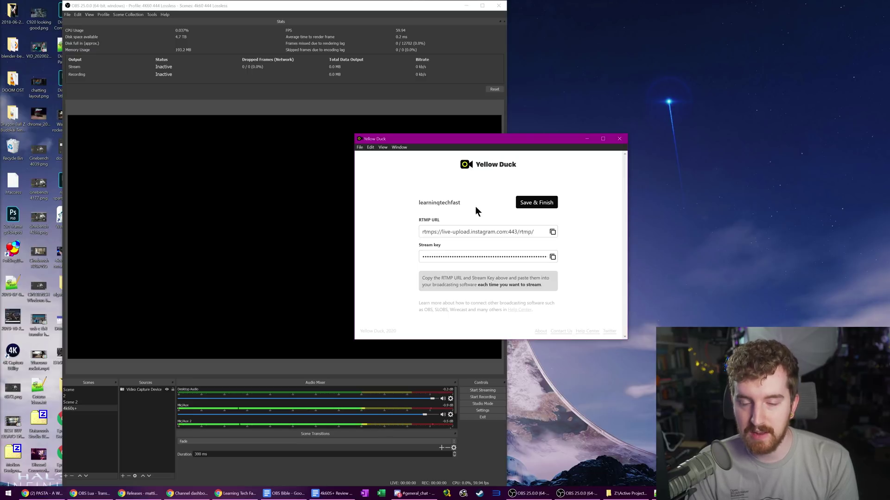
Move the Yellow Duck window to the top right beside OBS, then open the Profile menu
{"action": "left_click_drag", "start_coordinate": [495, 139], "coordinate": [741, 94]}
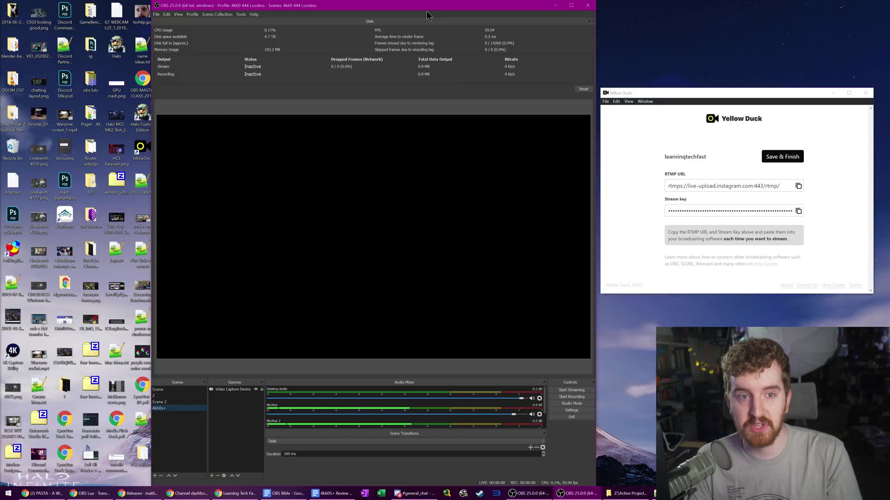
{"action": "left_click", "coordinate": [198, 16]}
Create a new OBS profile named Instagram
{"action": "left_click", "coordinate": [197, 22]}
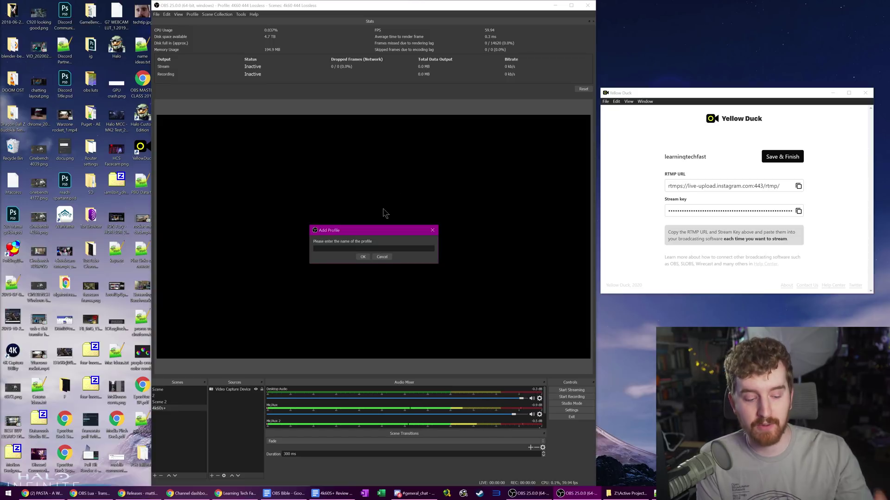
{"action": "type", "text": "Instagra"}
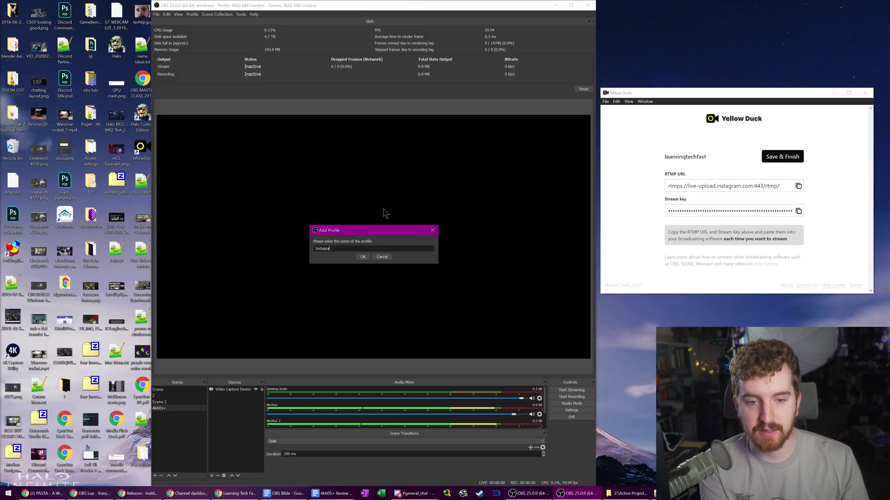
{"action": "type", "text": "m"}
{"action": "key", "text": "Return"}
Create a new scene collection named Instagram
{"action": "left_click", "coordinate": [217, 14]}
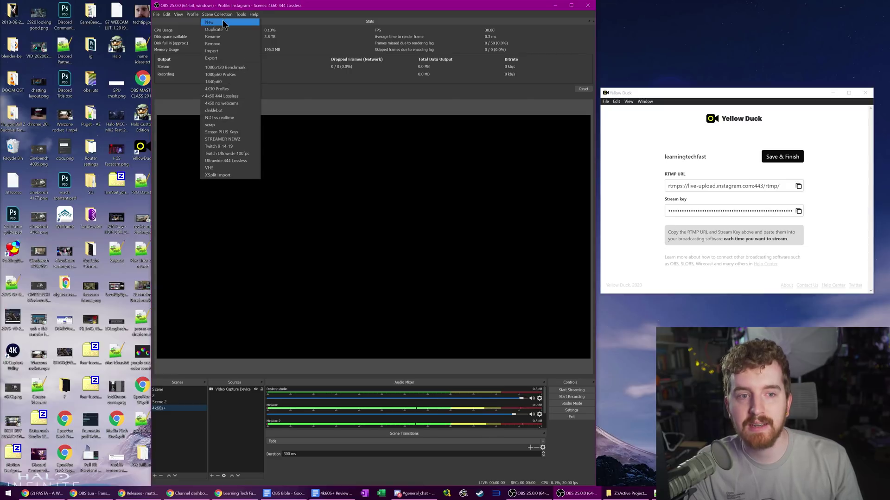
{"action": "left_click", "coordinate": [224, 23]}
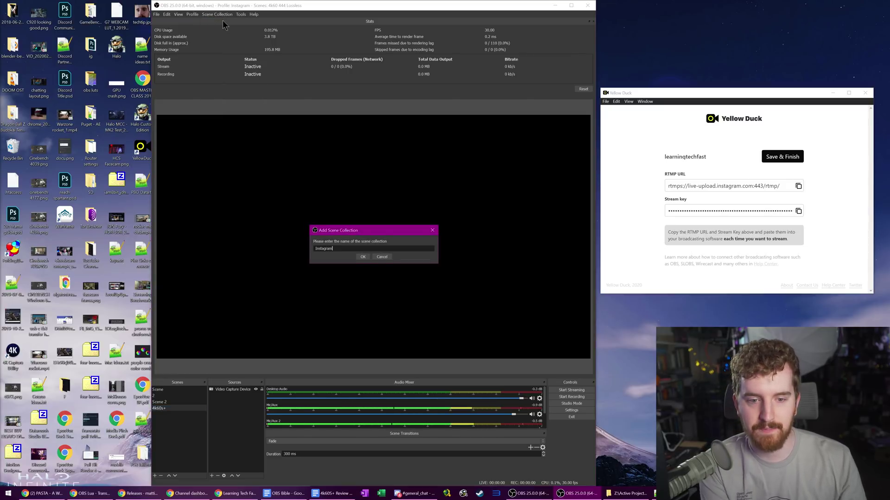
{"action": "key", "text": "Return"}
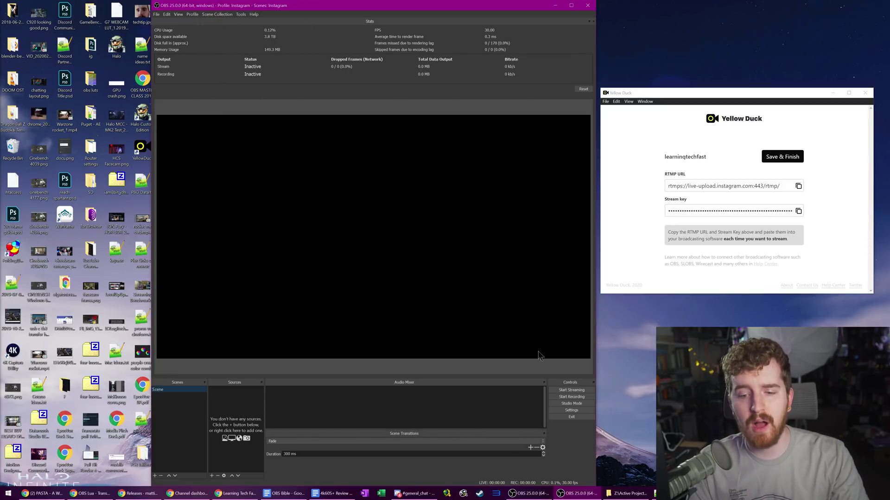
In Video settings, set base and output resolution to 1080x1920 and apply
{"action": "left_click", "coordinate": [569, 410]}
{"action": "left_click", "coordinate": [278, 218]}
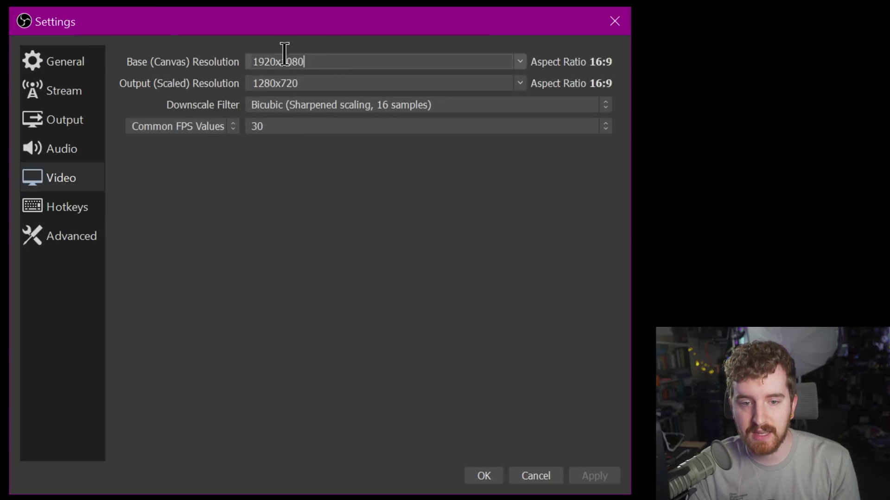
{"action": "key", "text": "Tab"}
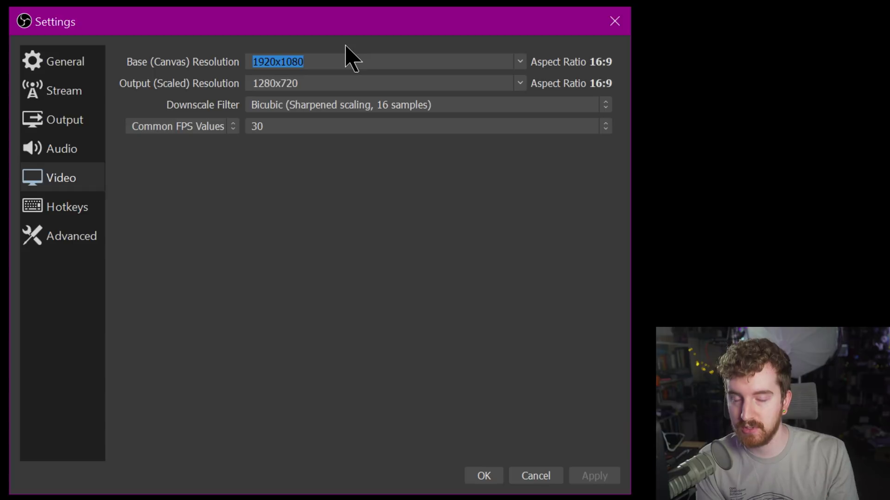
{"action": "type", "text": "1080"}
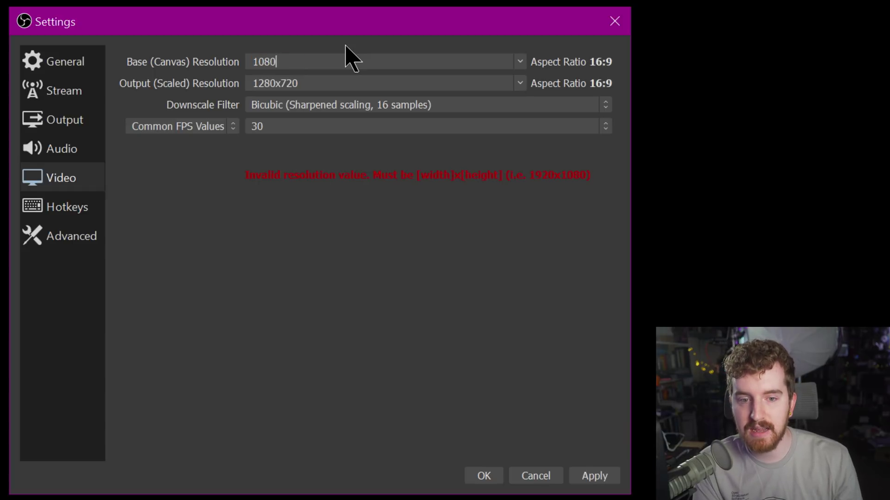
{"action": "type", "text": "x1920"}
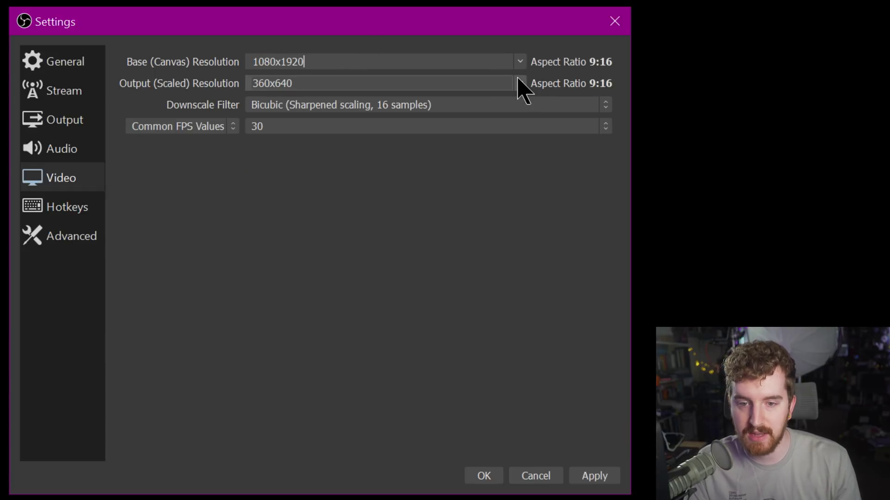
{"action": "left_click", "coordinate": [520, 83]}
{"action": "left_click", "coordinate": [492, 99]}
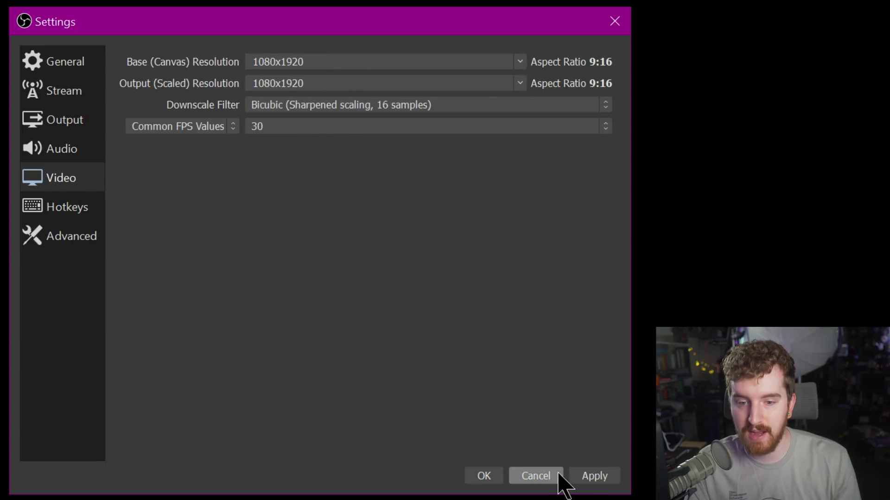
{"action": "left_click", "coordinate": [584, 473]}
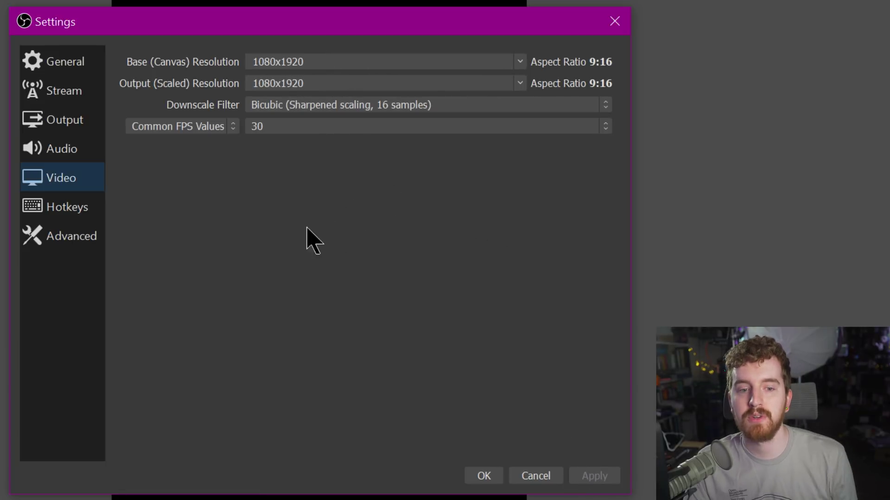
{"action": "left_click", "coordinate": [56, 155]}
{"action": "left_click", "coordinate": [60, 176]}
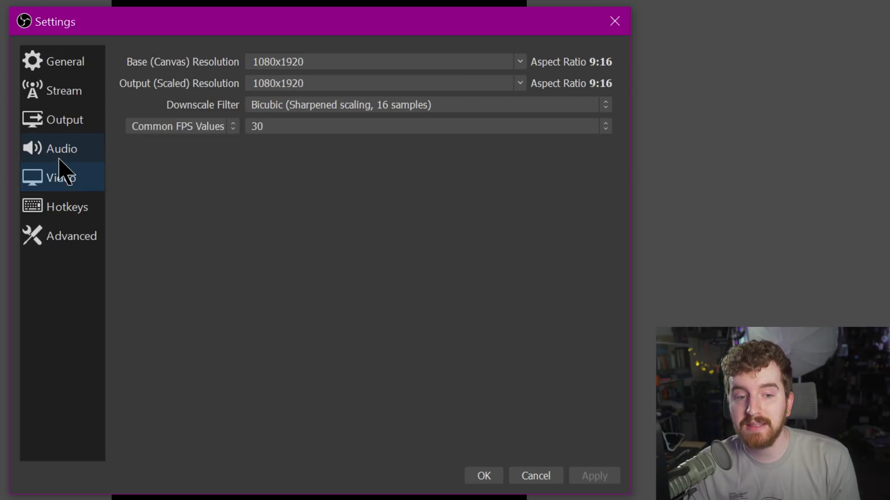
Set the stream service to Custom with server rtmps://live-upload.instagram.com:443/rtmp/ and Yellow Duck's stream key, then apply
{"action": "left_click", "coordinate": [74, 103]}
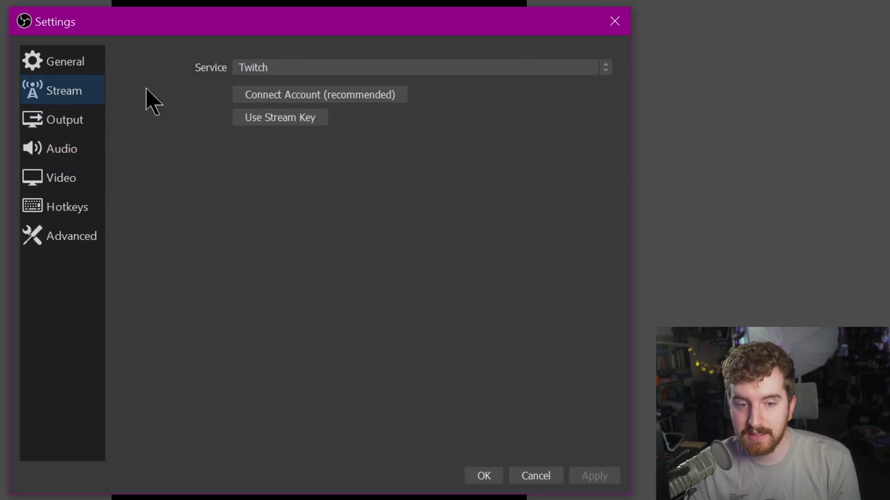
{"action": "left_click", "coordinate": [255, 68]}
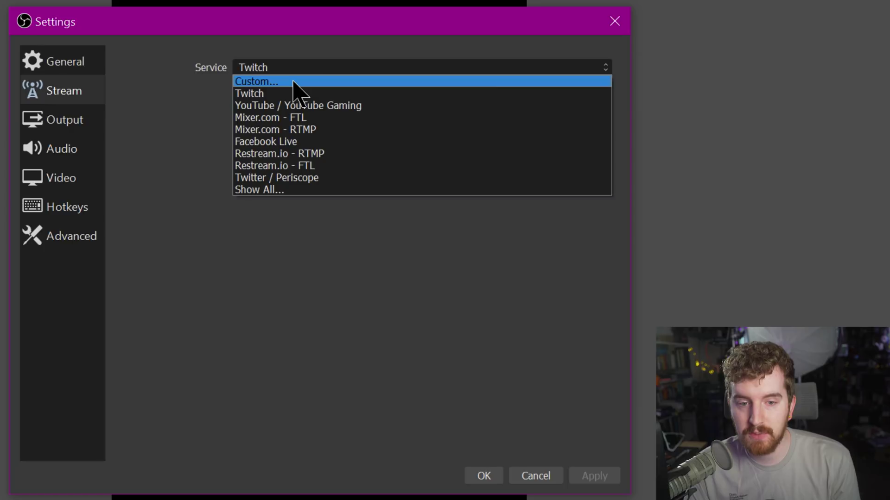
{"action": "left_click", "coordinate": [294, 83]}
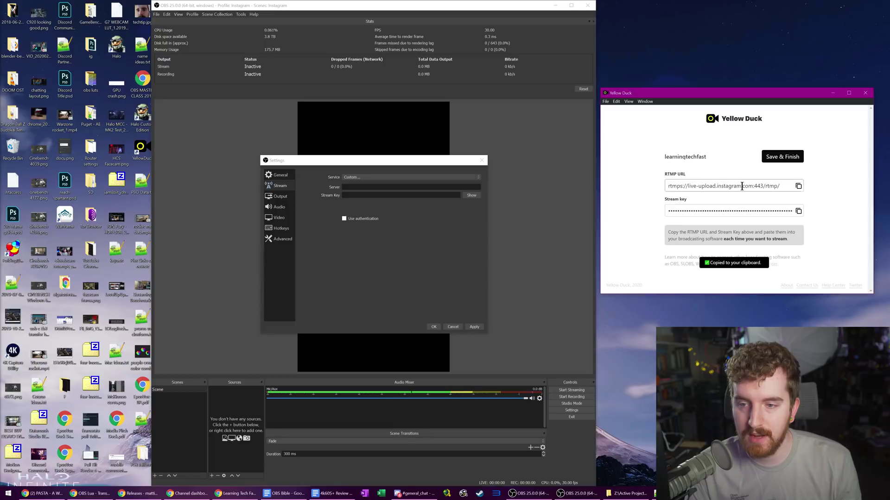
{"action": "left_click", "coordinate": [402, 187]}
{"action": "key", "text": "ctrl+v"}
{"action": "left_click", "coordinate": [797, 211]}
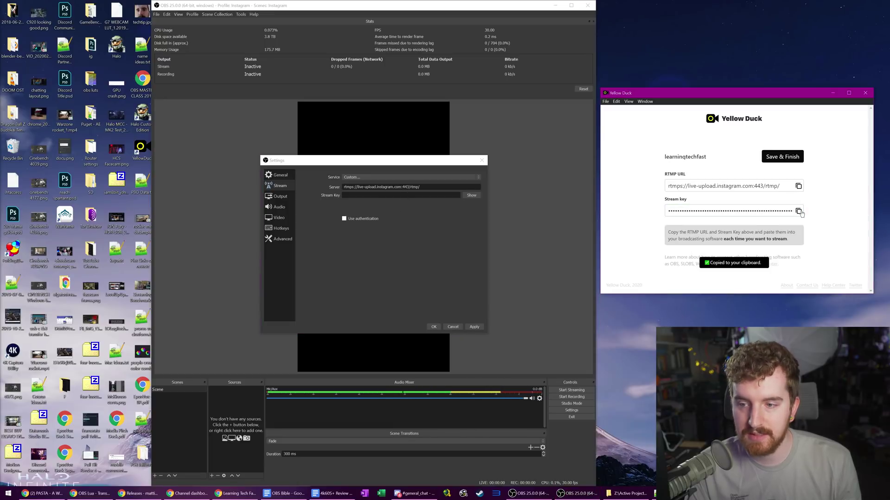
{"action": "left_click", "coordinate": [381, 195]}
{"action": "key", "text": "ctrl+v"}
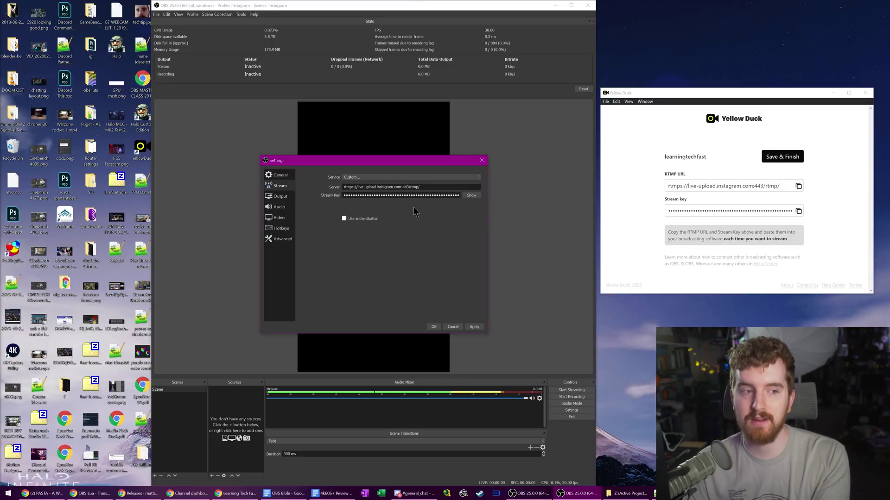
{"action": "left_click", "coordinate": [475, 327]}
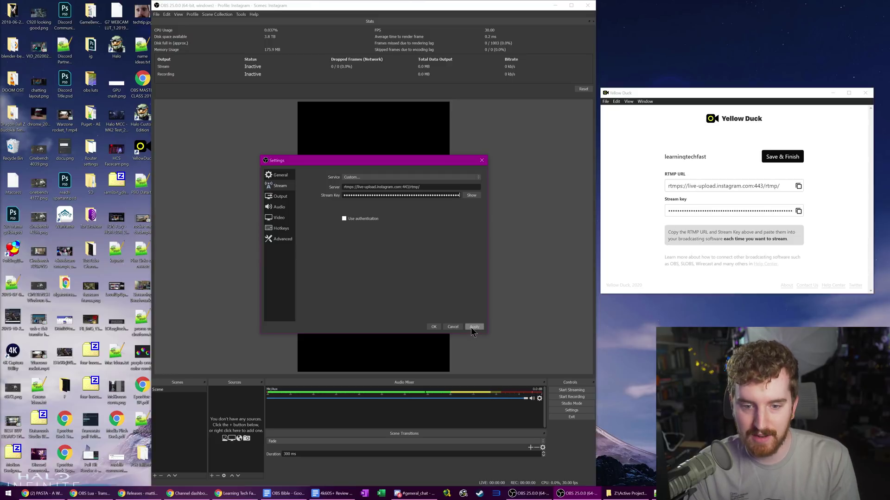
{"action": "left_click", "coordinate": [283, 196]}
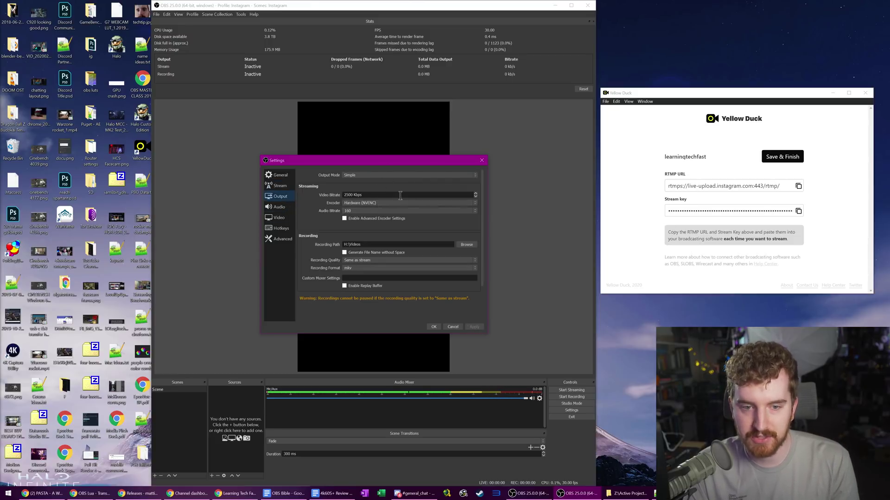
Switch the output encoder to Software (x264), set video bitrate to 8000 Kbps, and save
{"action": "left_click", "coordinate": [388, 203]}
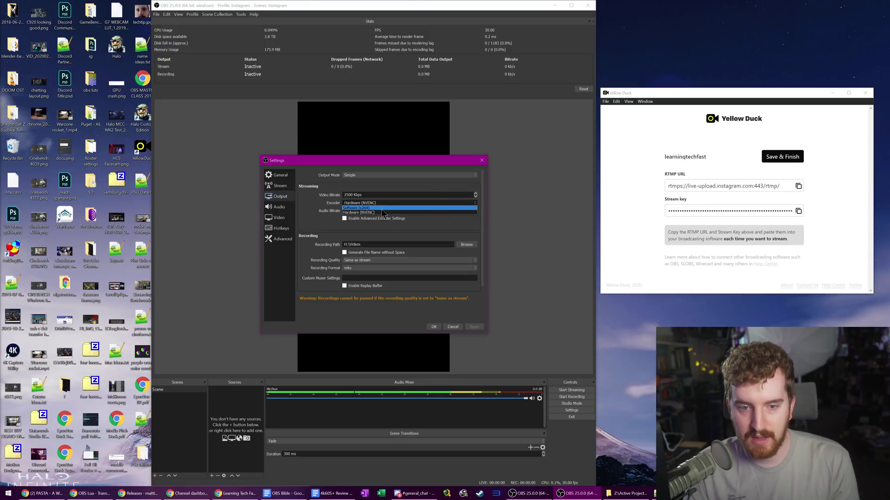
{"action": "left_click", "coordinate": [382, 208]}
{"action": "left_click", "coordinate": [375, 176]}
{"action": "left_click", "coordinate": [375, 184]}
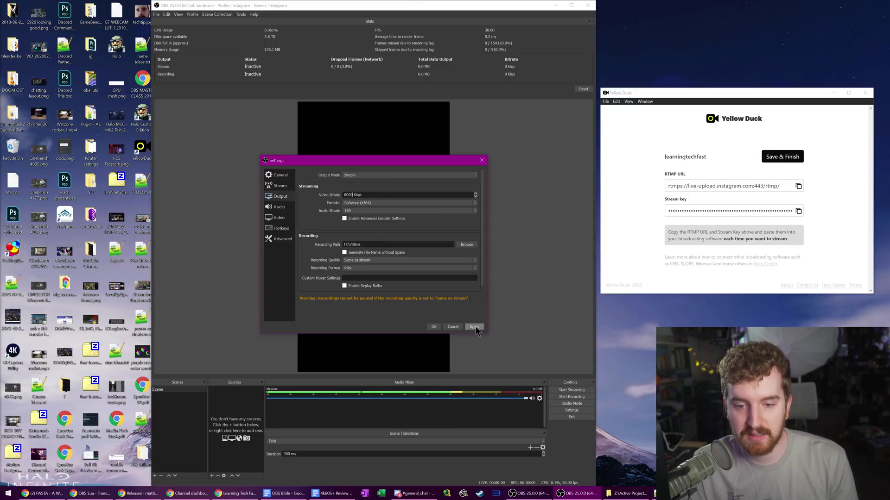
{"action": "left_click", "coordinate": [434, 326]}
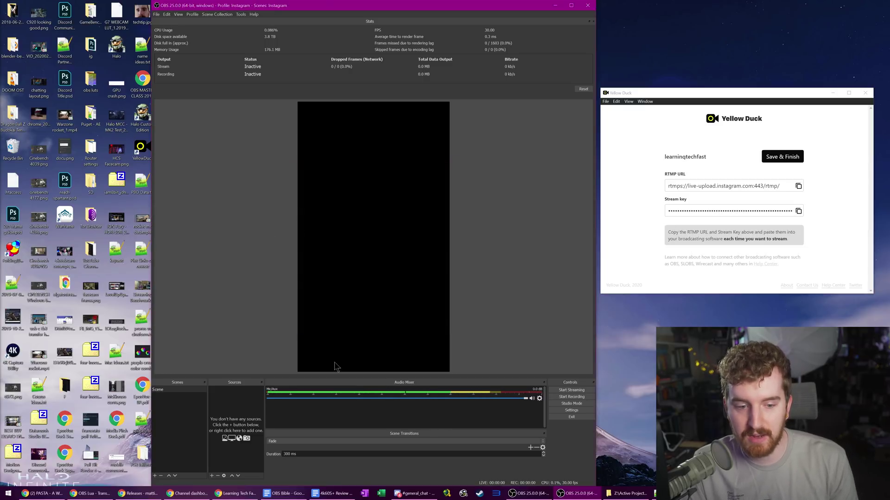
Add a Blackmagic Device source using DeckLink Quad HDMI Recorder (3) as the device
{"action": "left_click", "coordinate": [213, 477]}
{"action": "left_click", "coordinate": [245, 319]}
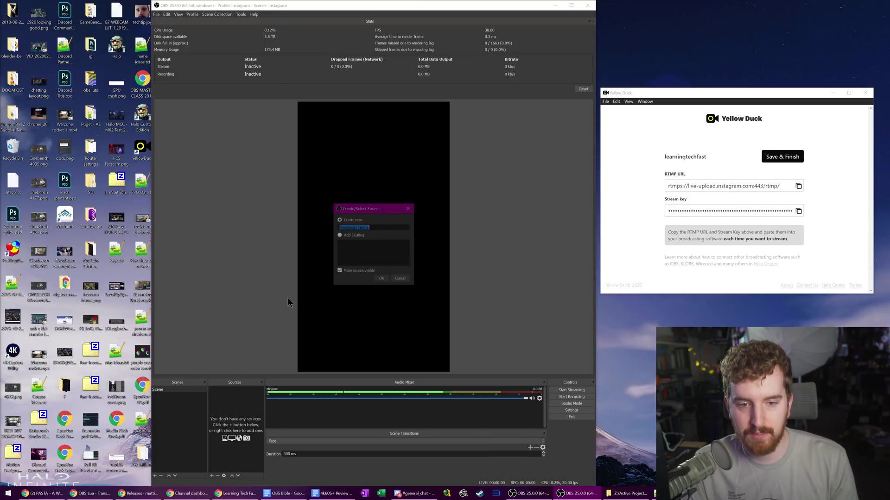
{"action": "left_click", "coordinate": [382, 278]}
{"action": "left_click", "coordinate": [389, 261]}
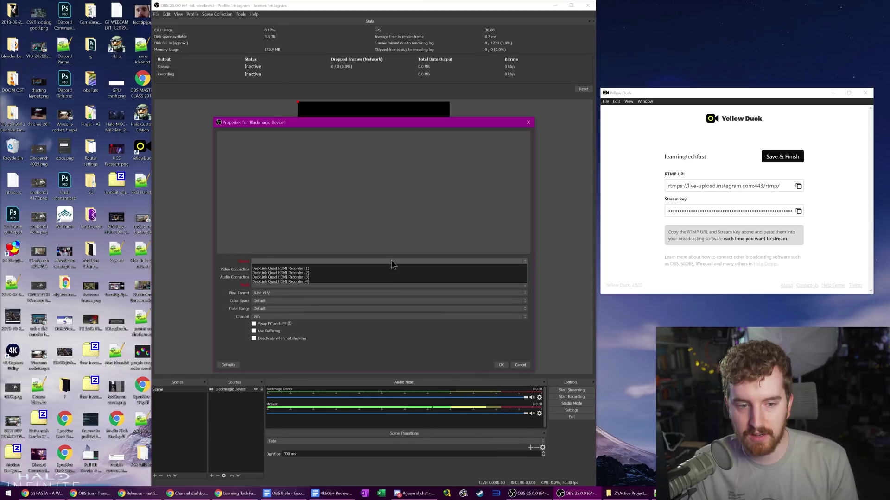
{"action": "left_click", "coordinate": [377, 280]}
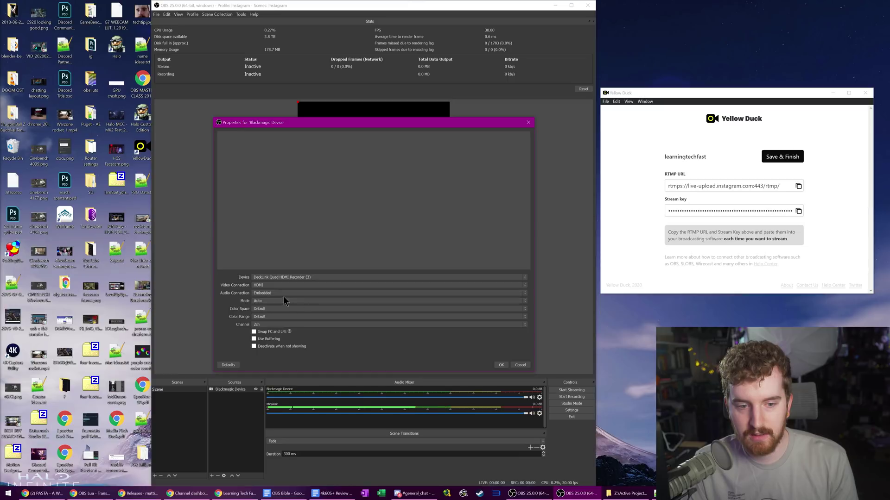
{"action": "left_click", "coordinate": [500, 365]}
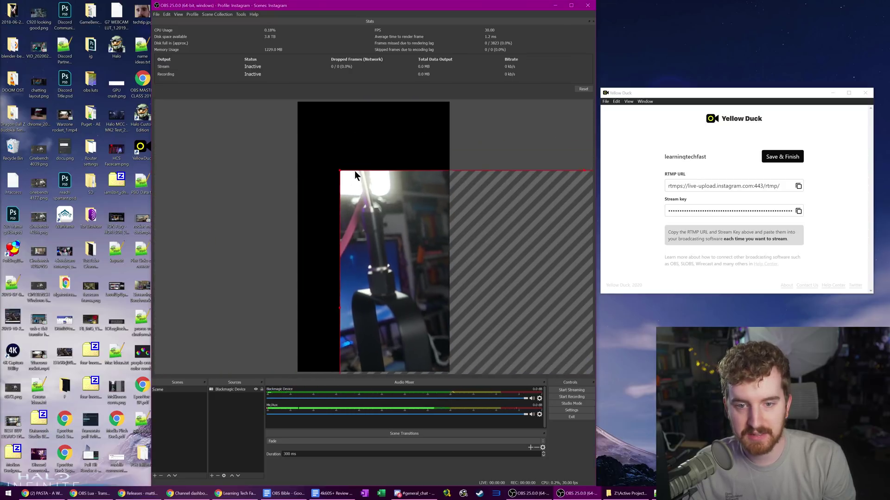
Fit the camera source to the canvas with Transform > Fit to screen
{"action": "right_click", "coordinate": [335, 164]}
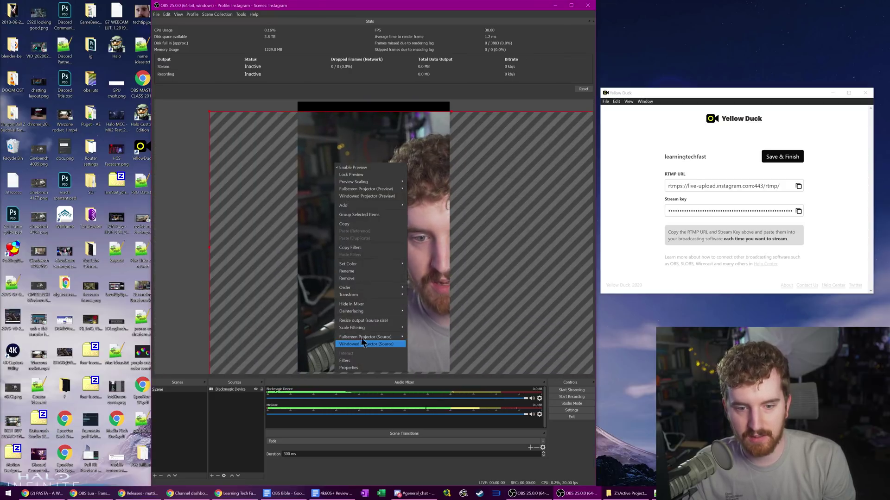
{"action": "mouse_move", "coordinate": [370, 296]}
{"action": "left_click", "coordinate": [432, 367]}
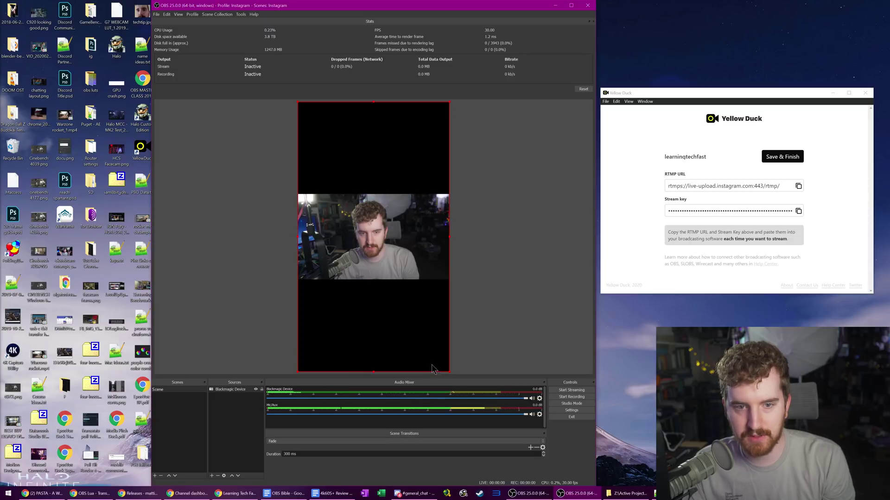
{"action": "right_click", "coordinate": [371, 301]}
{"action": "left_click", "coordinate": [440, 112]}
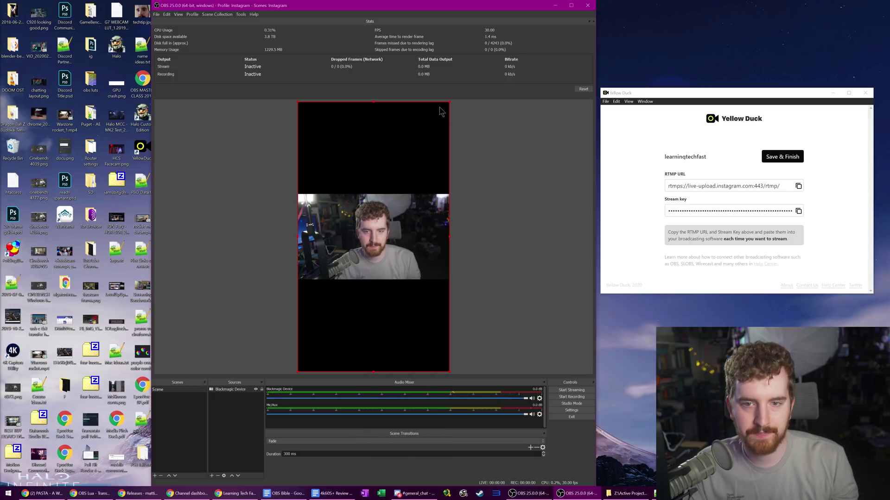
Enlarge and centre the camera image until it fills the vertical canvas height
{"action": "mouse_move", "coordinate": [451, 105]}
{"action": "left_mouse_down"}
{"action": "mouse_move", "coordinate": [724, 139]}
{"action": "mouse_move", "coordinate": [713, 135]}
{"action": "left_mouse_up"}
{"action": "left_click_drag", "start_coordinate": [508, 225], "coordinate": [380, 229]}
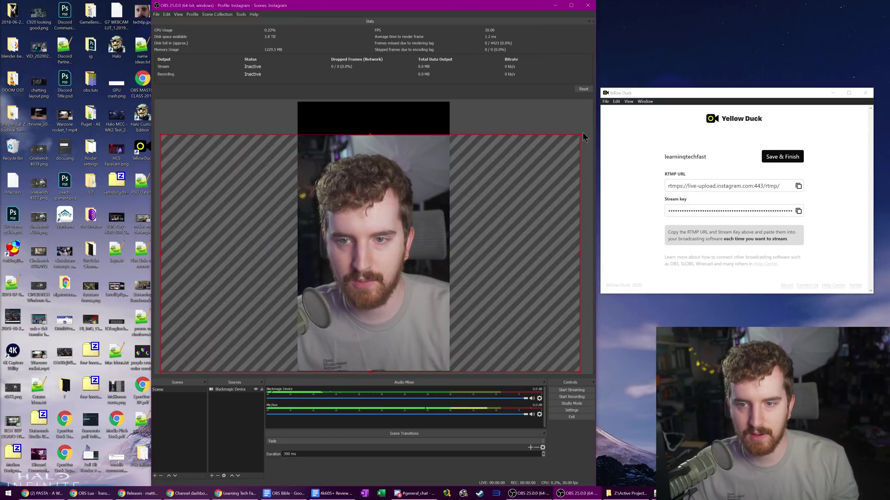
{"action": "left_click_drag", "start_coordinate": [582, 132], "coordinate": [631, 103]}
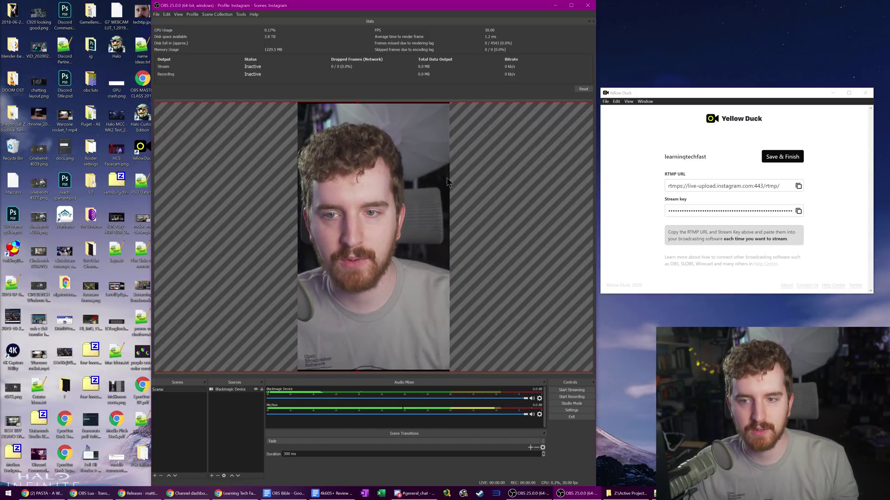
{"action": "left_click_drag", "start_coordinate": [447, 181], "coordinate": [520, 135]}
{"action": "left_click_drag", "start_coordinate": [559, 106], "coordinate": [506, 154]}
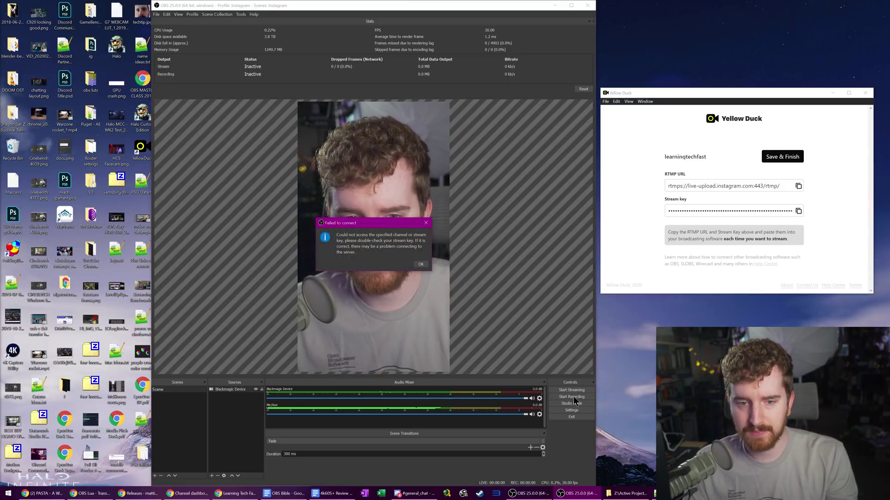
Dismiss the Failed to connect error and reopen the Stream page in Settings
{"action": "left_click", "coordinate": [420, 265]}
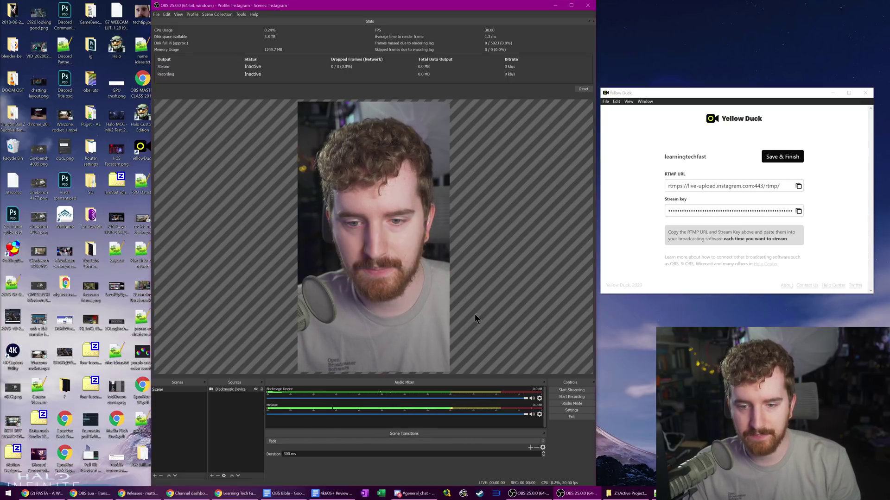
{"action": "left_click", "coordinate": [564, 411]}
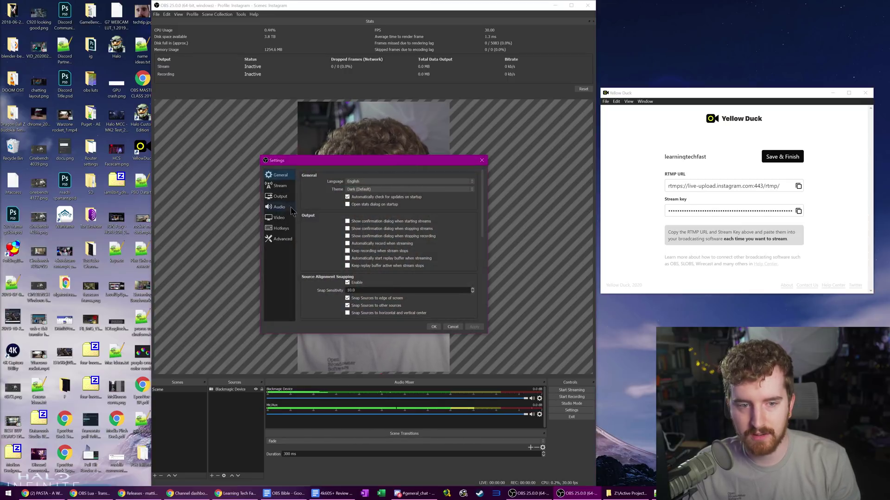
{"action": "left_click", "coordinate": [280, 197]}
{"action": "left_click", "coordinate": [280, 189]}
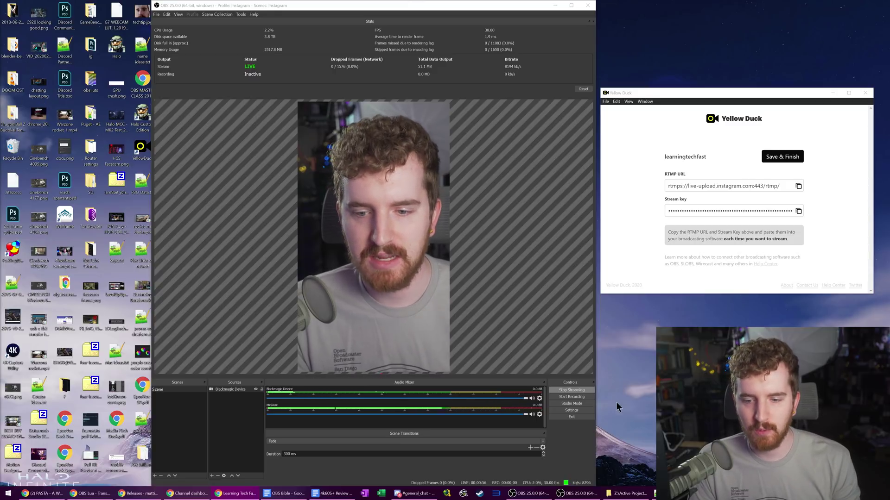
Enable stream authentication using the username and password shown in Yellow Duck, then save the settings
{"action": "left_click", "coordinate": [577, 410]}
{"action": "left_click", "coordinate": [279, 186]}
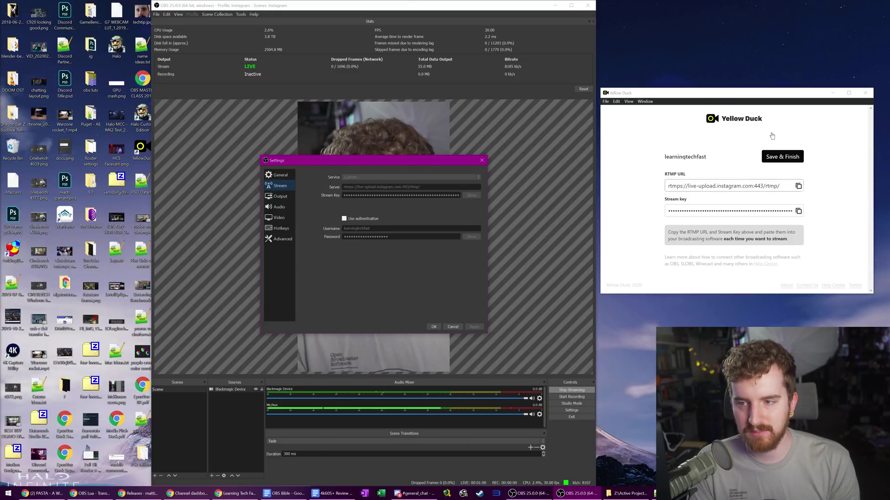
{"action": "left_click", "coordinate": [730, 102]}
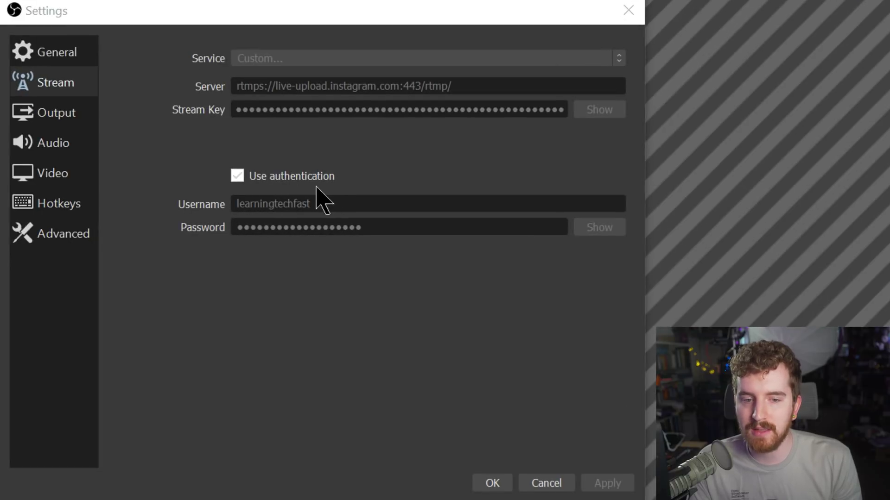
{"action": "left_click", "coordinate": [505, 484]}
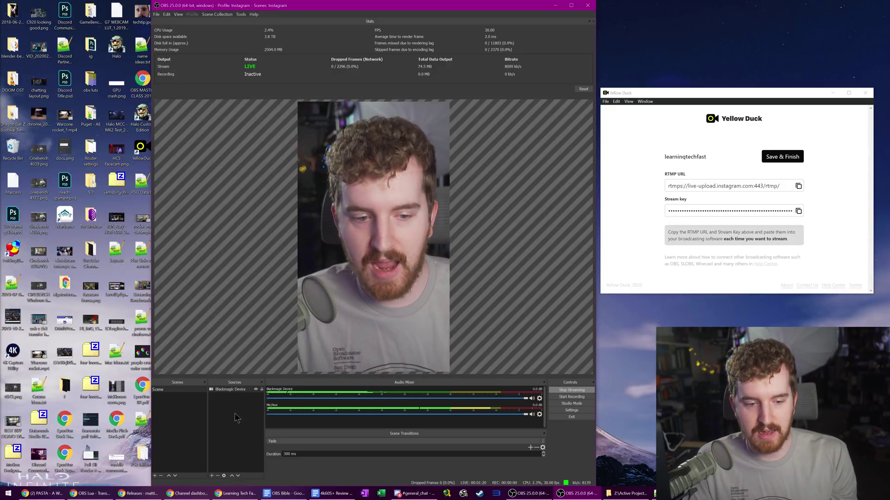
Add a DVD Screen Saver source with its default name and properties, then select Yellow Duck's RTMP URL
{"action": "left_click", "coordinate": [212, 476]}
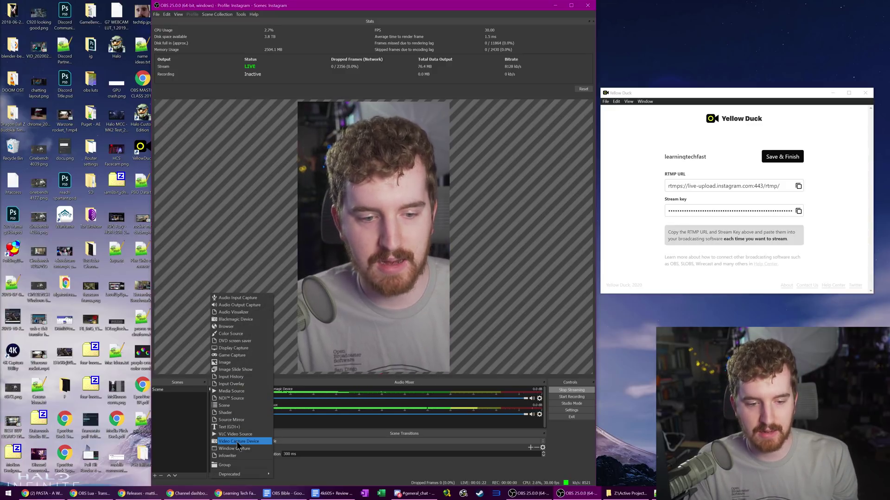
{"action": "left_click", "coordinate": [236, 341]}
{"action": "left_click", "coordinate": [382, 277]}
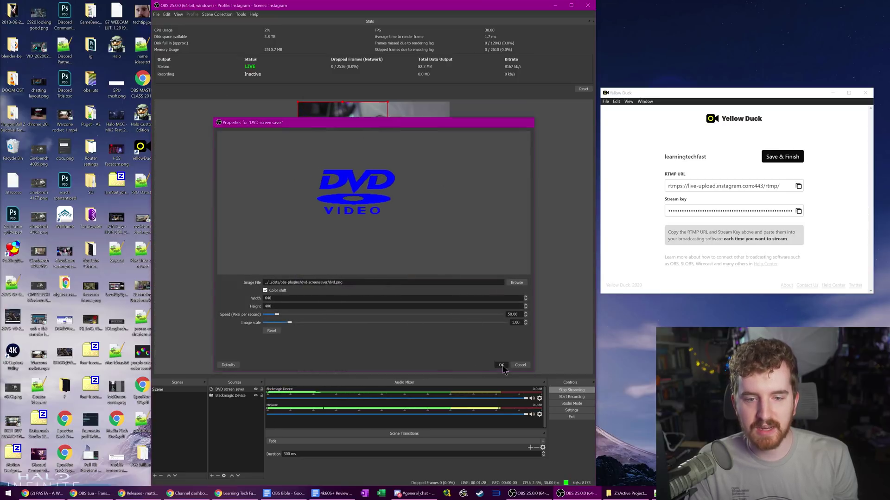
{"action": "key", "text": "Return"}
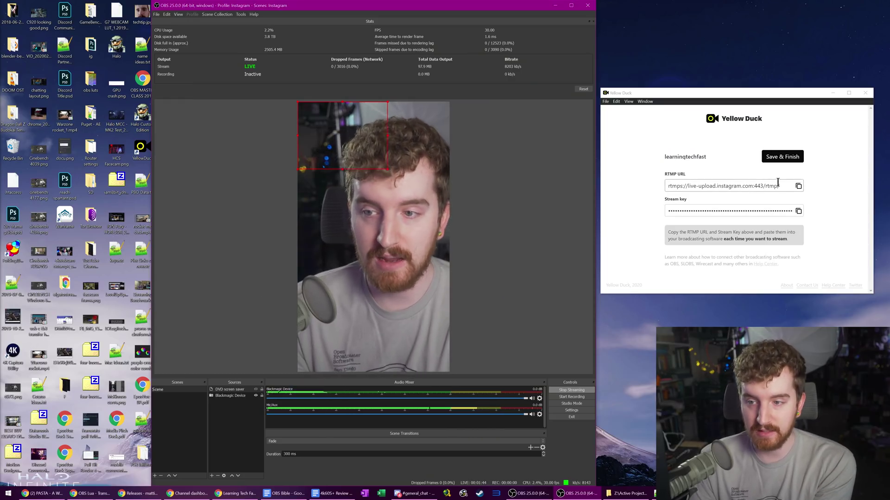
{"action": "left_click_drag", "start_coordinate": [778, 182], "coordinate": [719, 186]}
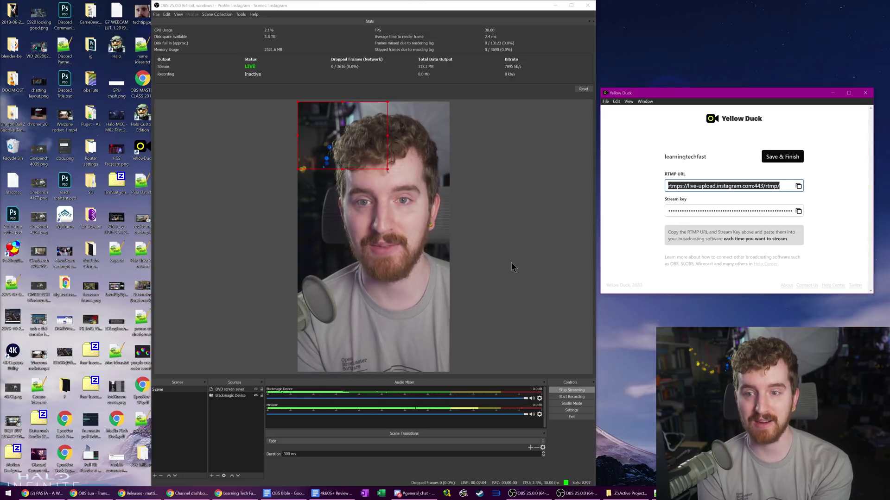
Switch from Yellow Duck back to the OBS window
{"action": "left_click", "coordinate": [511, 262]}
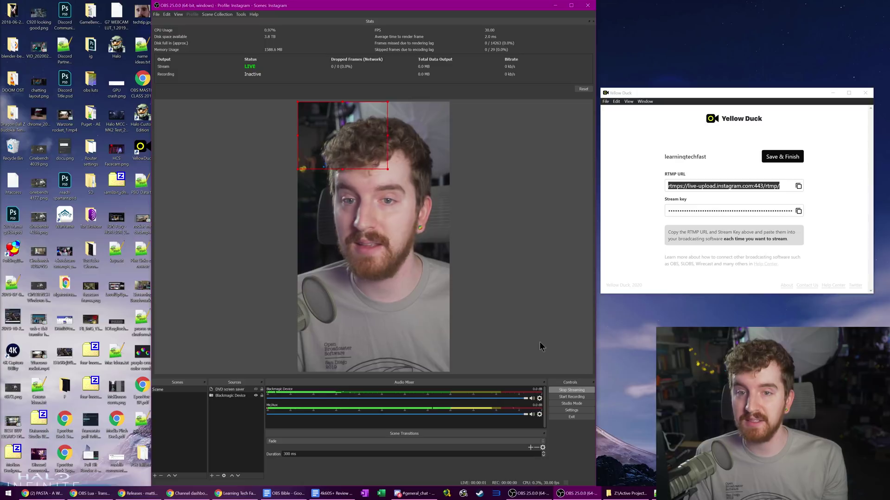